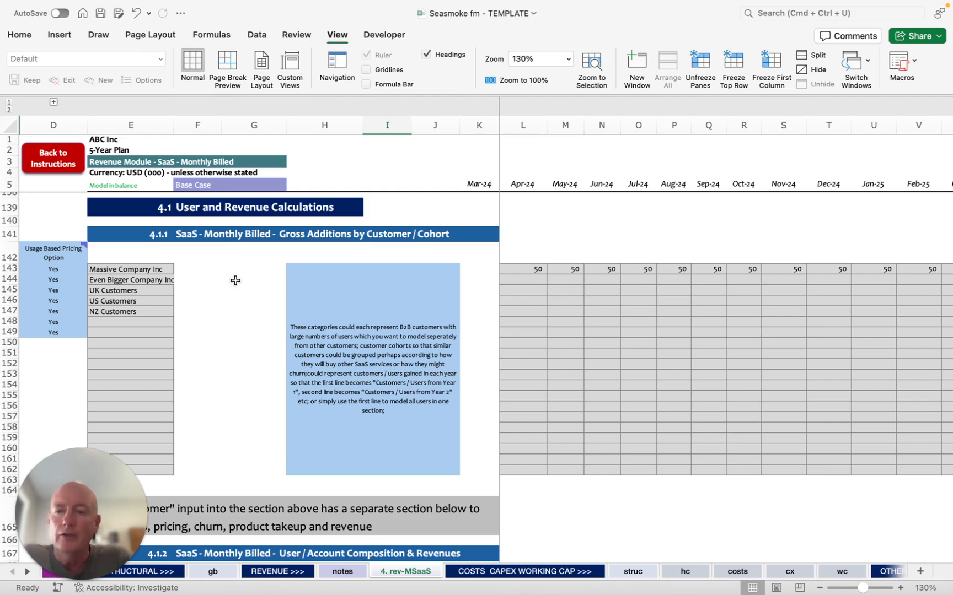
Step: Examine the customer/cohort list in section 4.1.1 and the monthly gross additions for Massive Company Inc
scroll(235, 281, down, 1)
drag(119, 250, 140, 449)
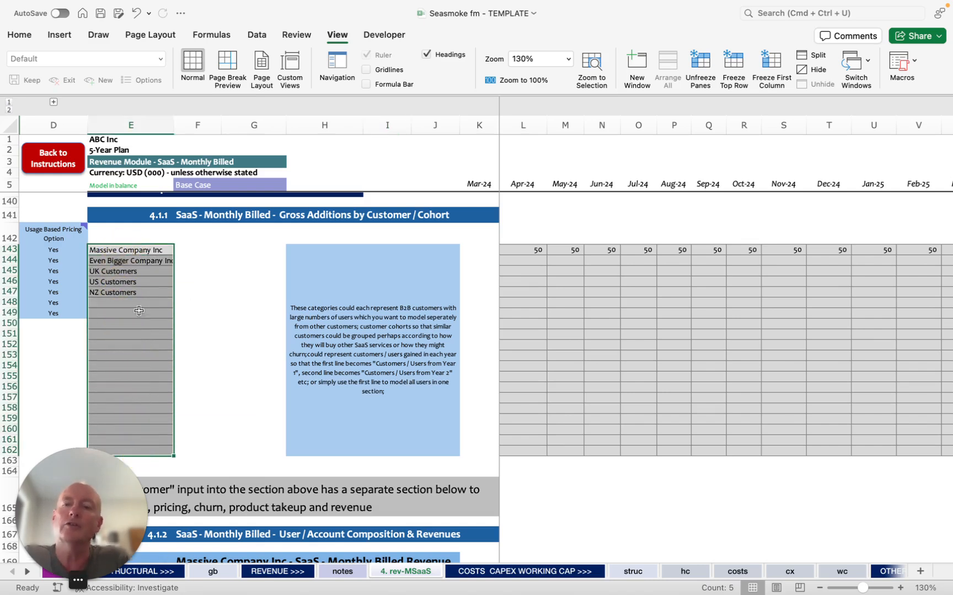
click(129, 249)
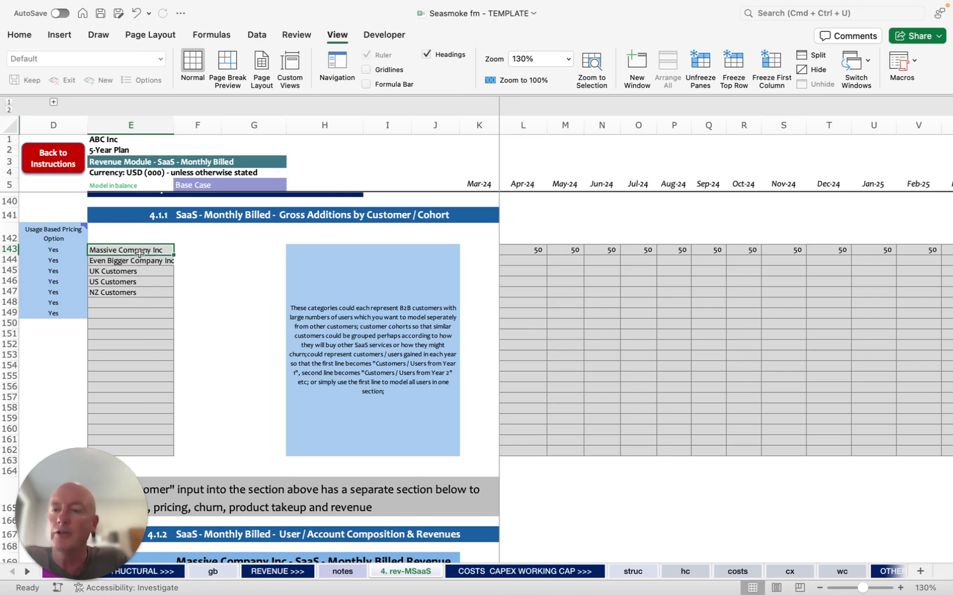
click(741, 250)
click(786, 250)
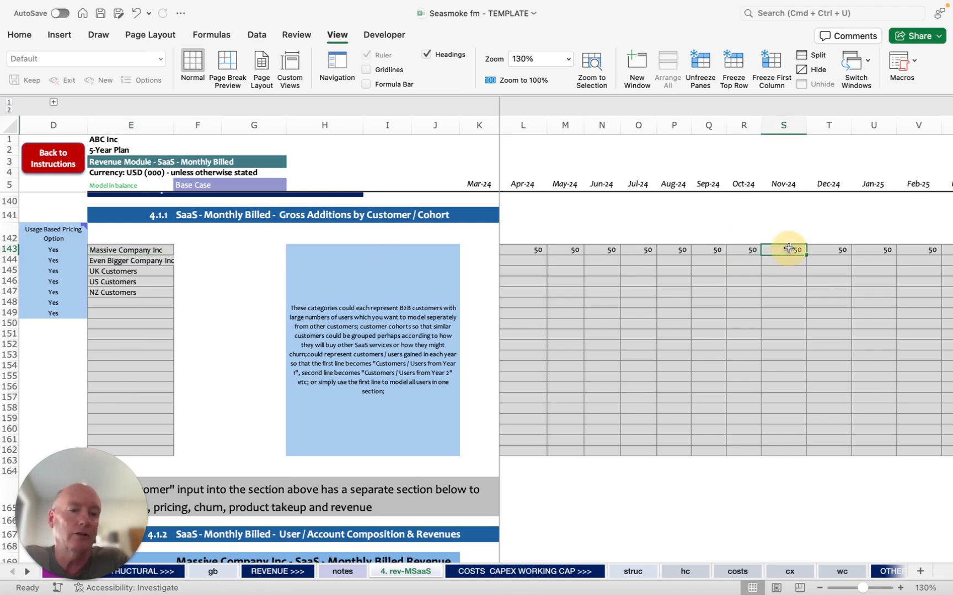
click(836, 248)
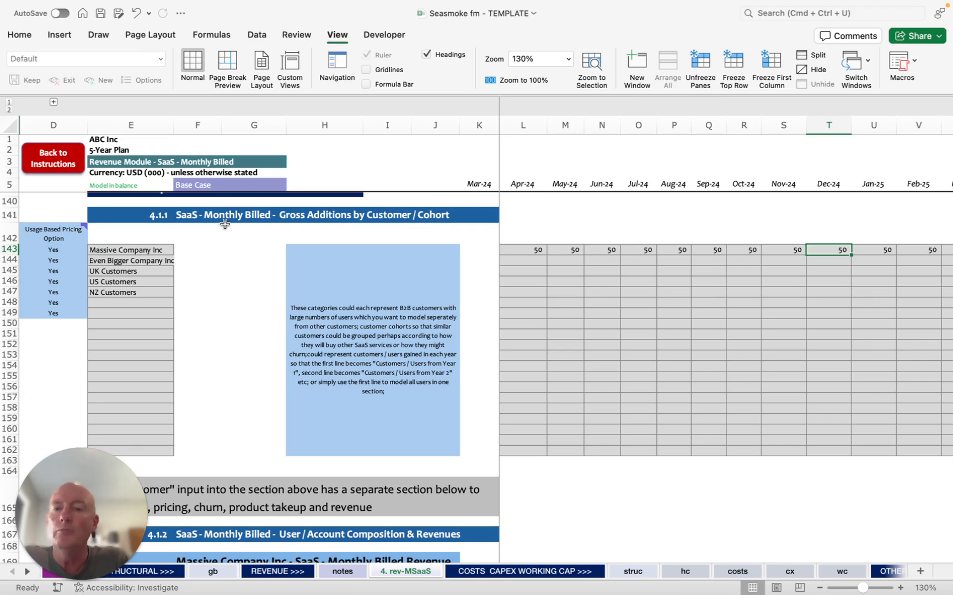
click(145, 251)
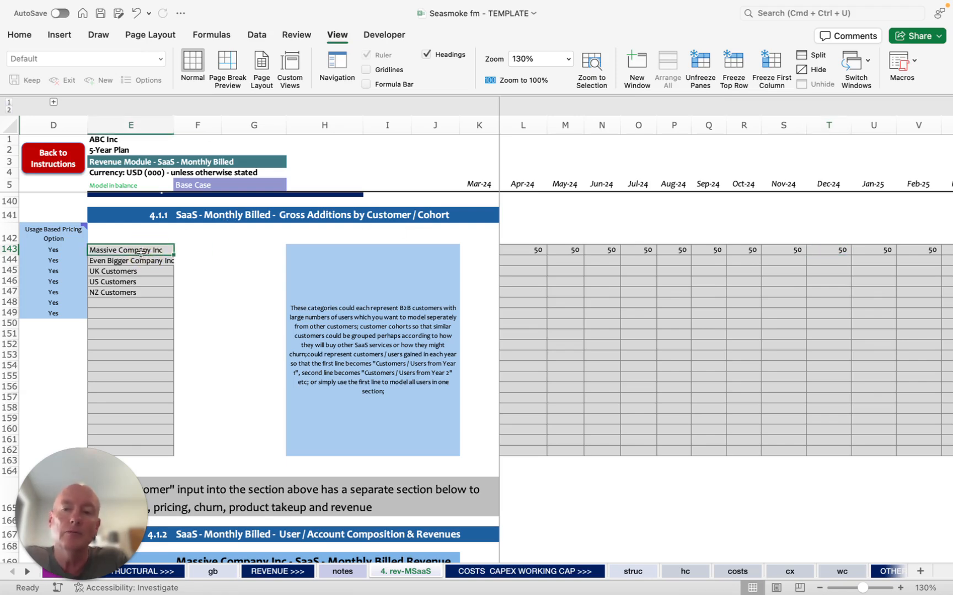
click(113, 261)
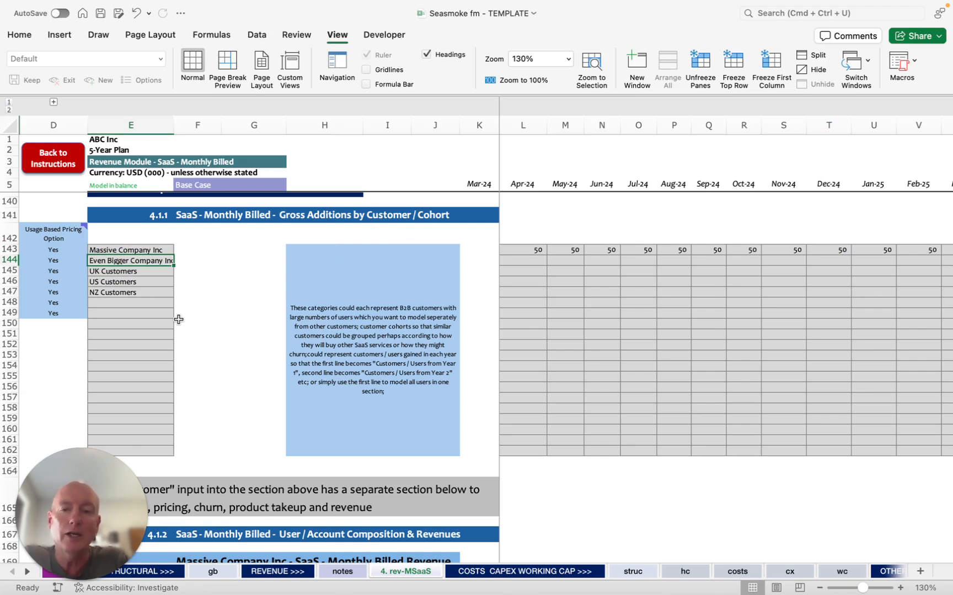
drag(127, 271, 130, 293)
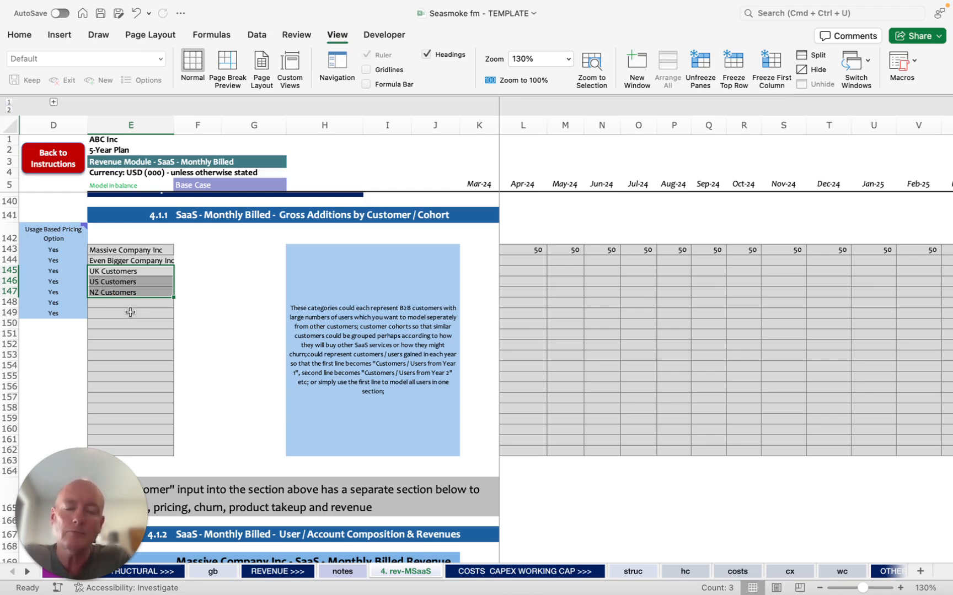
click(122, 251)
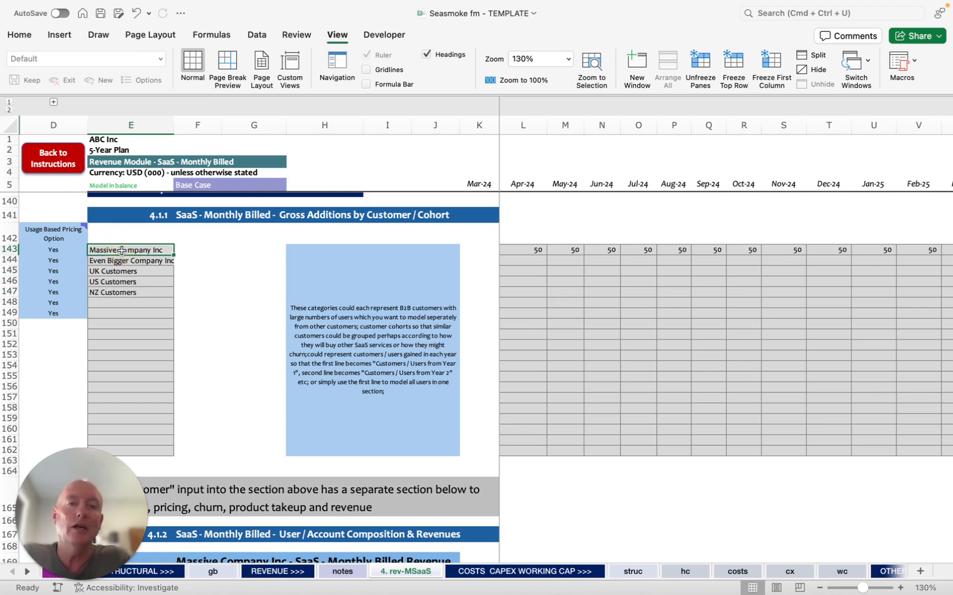
key(Down)
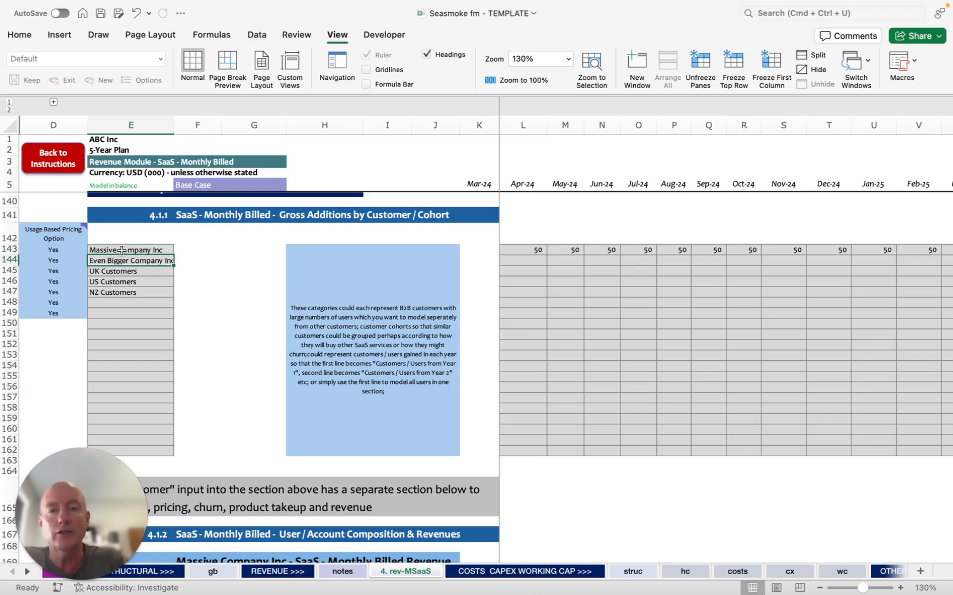
key(Down)
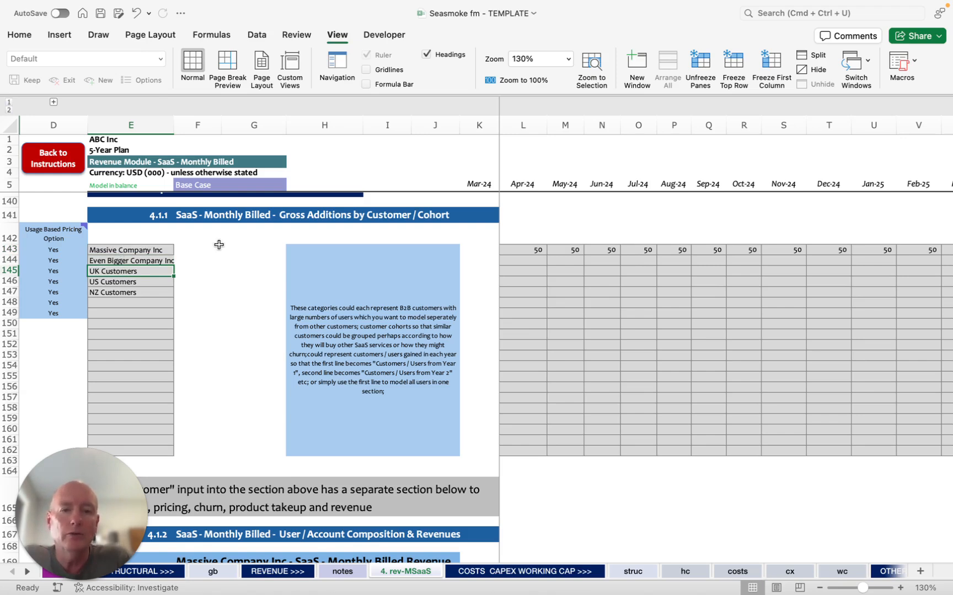
drag(131, 251, 130, 356)
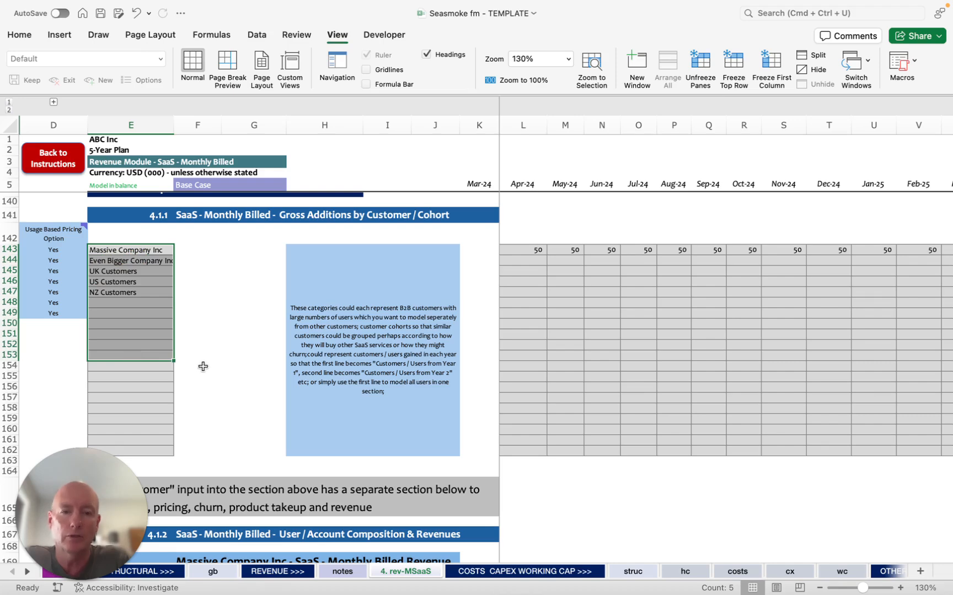
Step: Set the FY25 annual churn for Massive Company Inc to 8%
scroll(222, 359, down, 10)
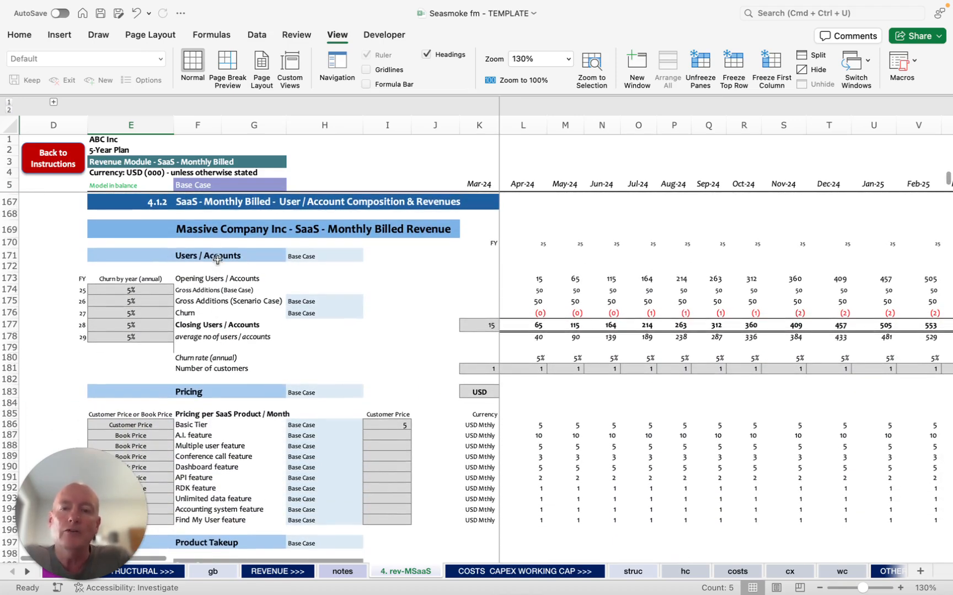
click(215, 229)
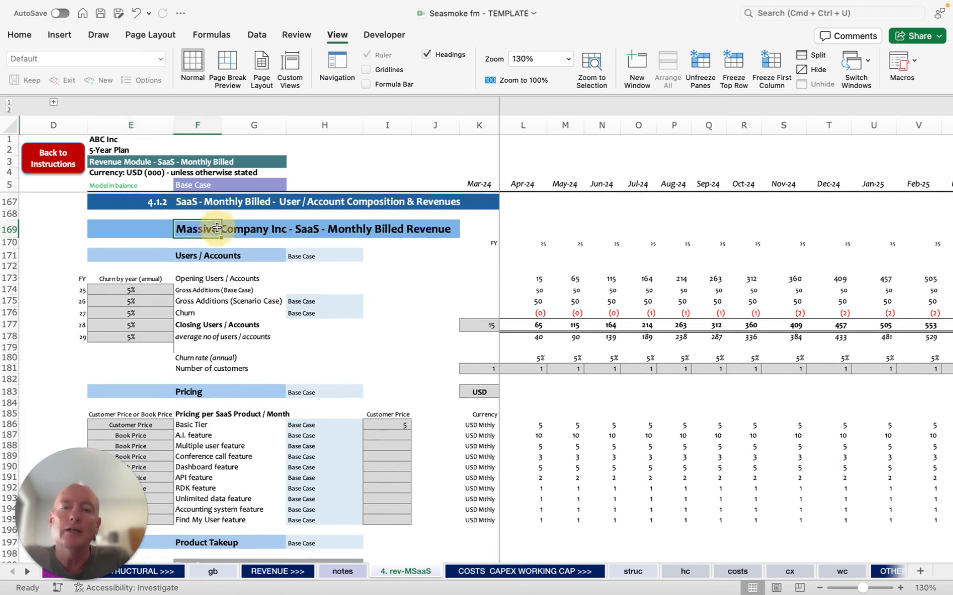
click(117, 290)
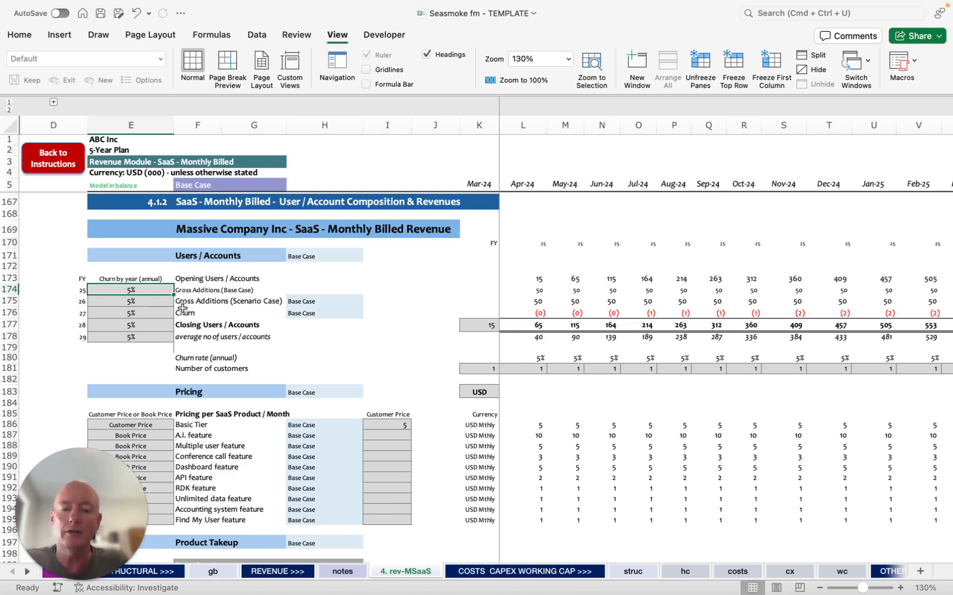
text(8)
key(Return)
key(Up)
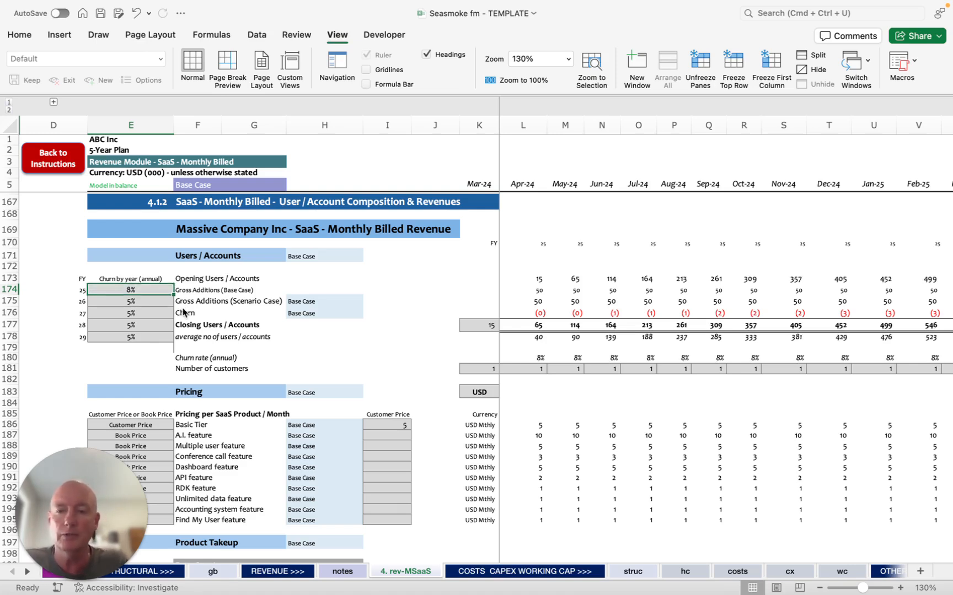
Step: Copy the 8% FY25 churn rate to FY26 through FY29 for Massive Company Inc
key(super+c)
key(Down)
key(shift+Down)
key(shift+Down)
key(shift+Down)
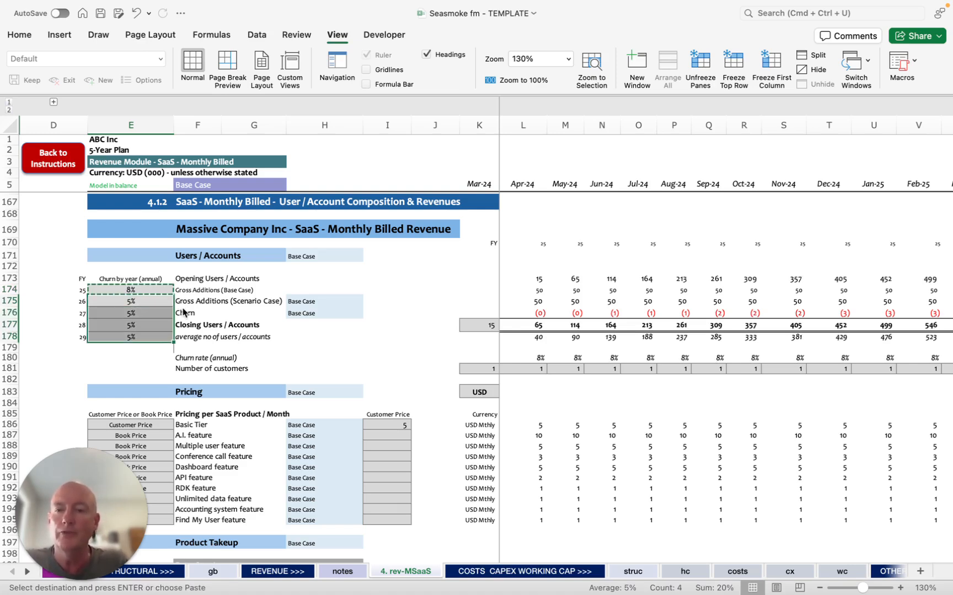
key(super+v)
Step: Review the Pricing and Product Takeup blocks for Massive Company Inc, including the list of SaaS features
scroll(239, 344, down, 5)
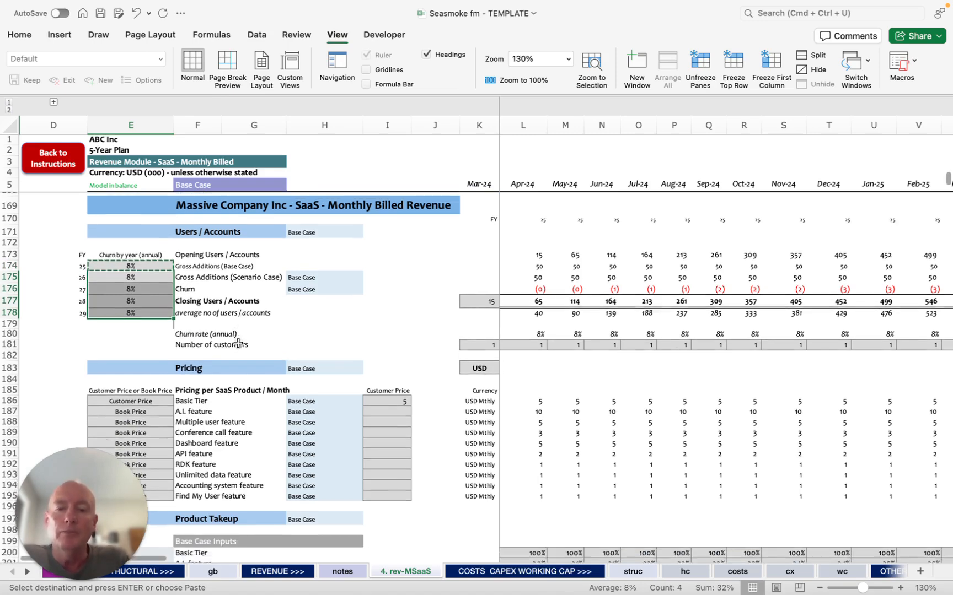
drag(148, 293, 367, 414)
scroll(389, 444, down, 3)
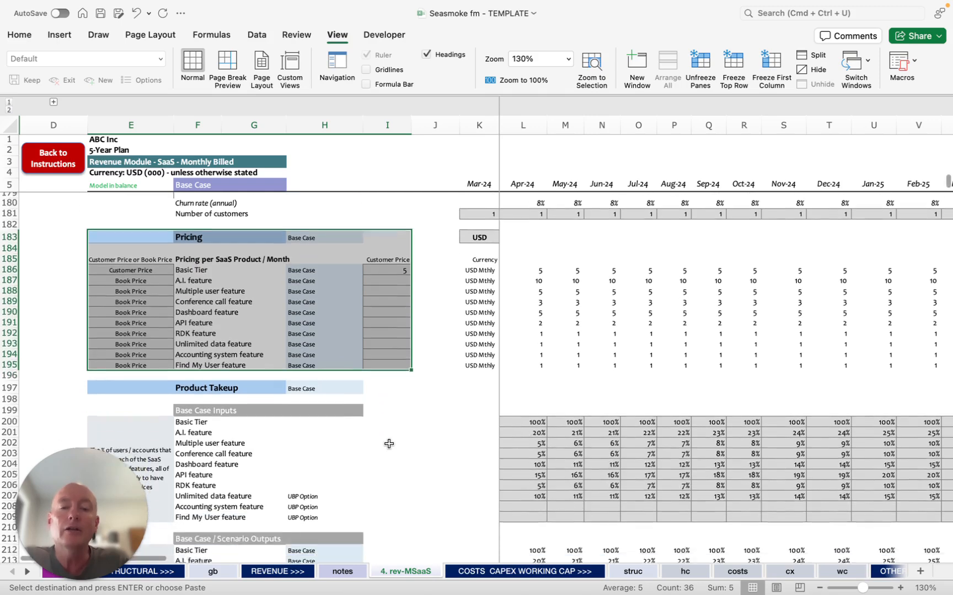
drag(748, 410, 749, 488)
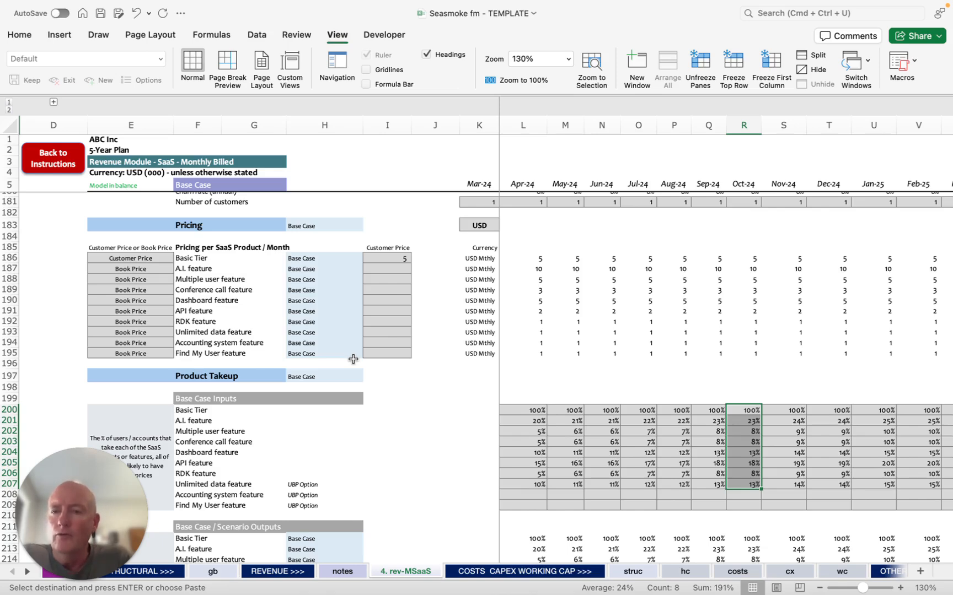
scroll(353, 359, down, 1)
scroll(353, 359, up, 3)
scroll(353, 359, up, 6)
click(236, 242)
scroll(228, 323, down, 5)
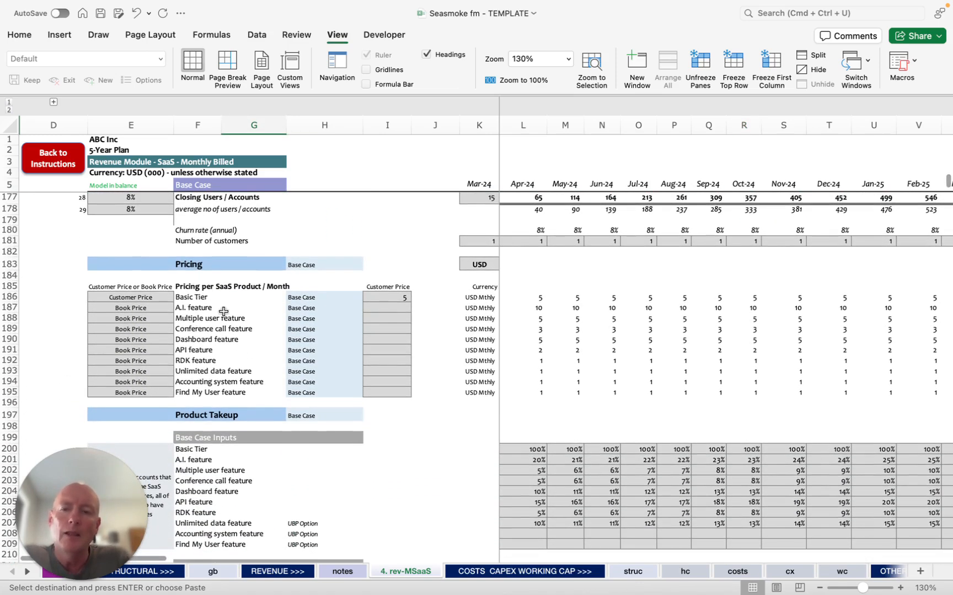
drag(193, 298, 200, 393)
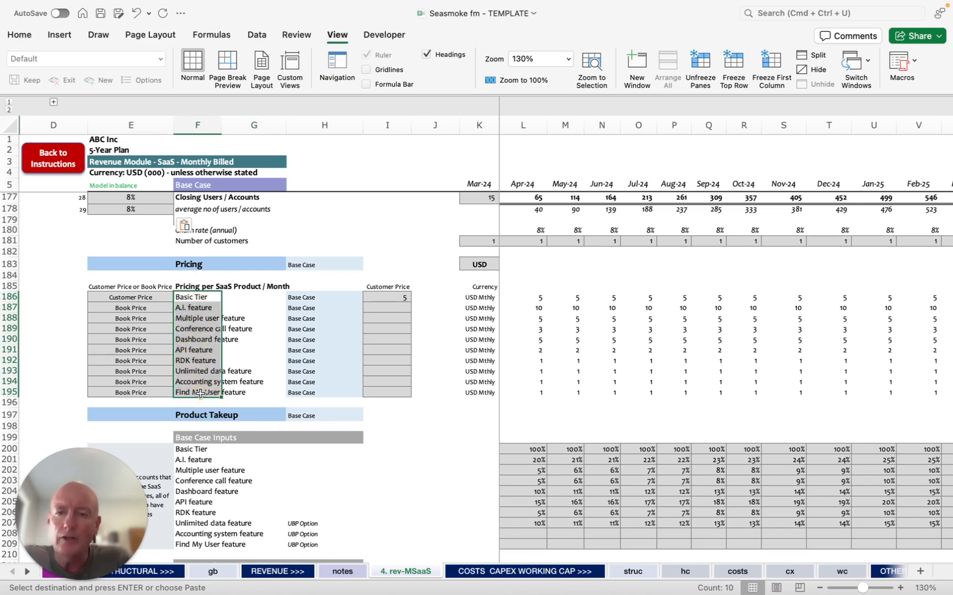
Step: Switch the Basic Tier pricing of Massive Company Inc to Book Price and check its monthly prices
click(153, 297)
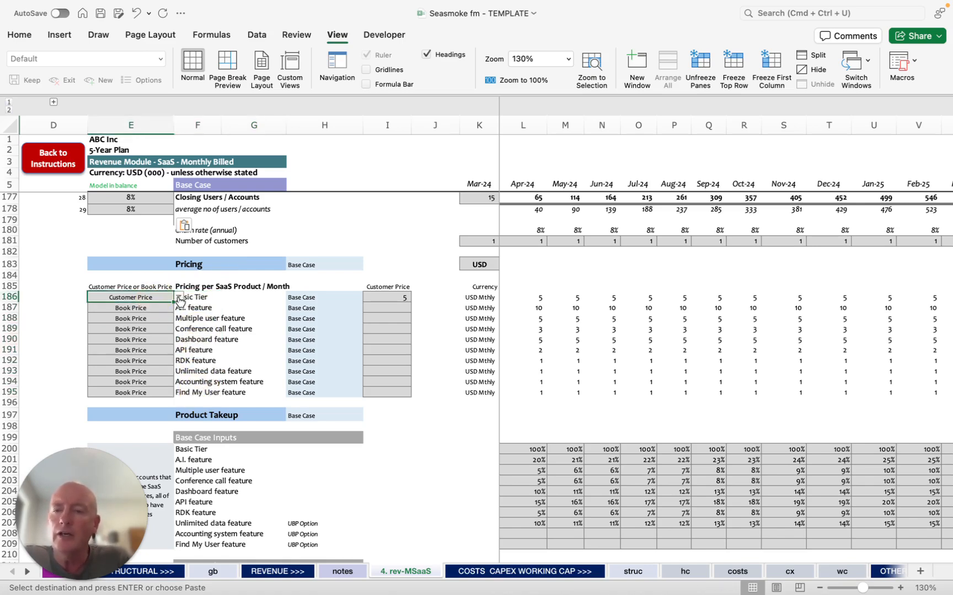
click(178, 297)
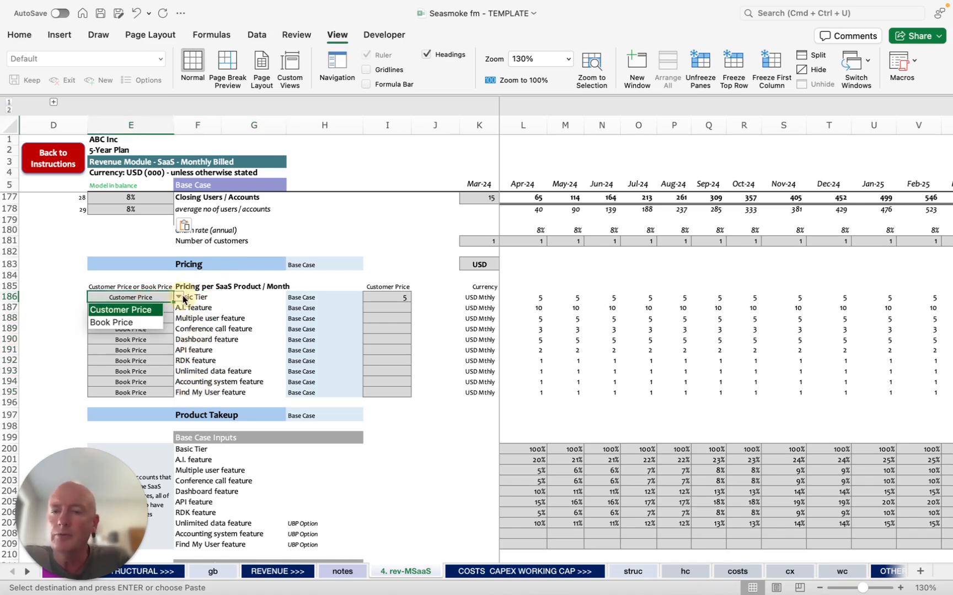
click(147, 322)
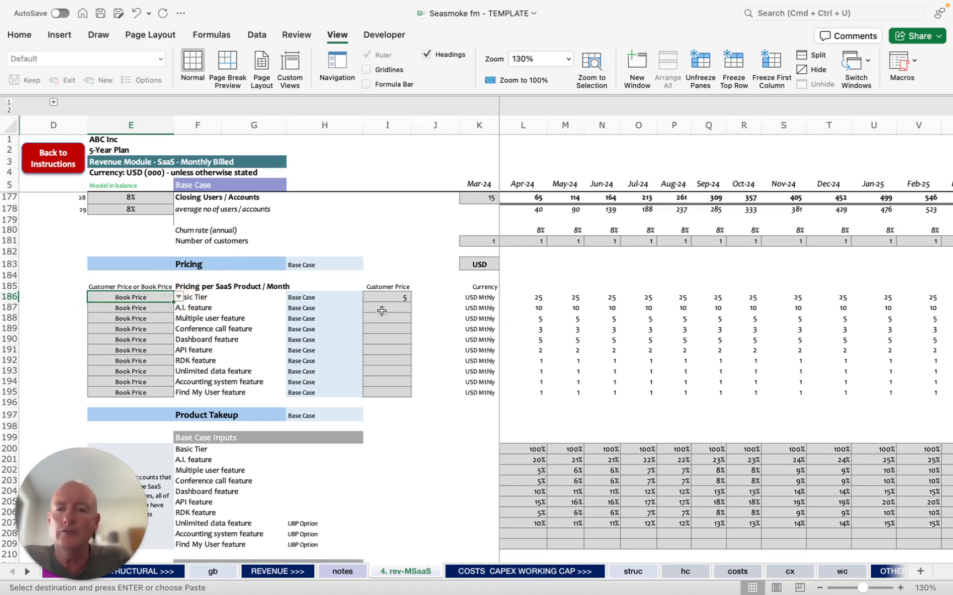
click(231, 299)
click(746, 297)
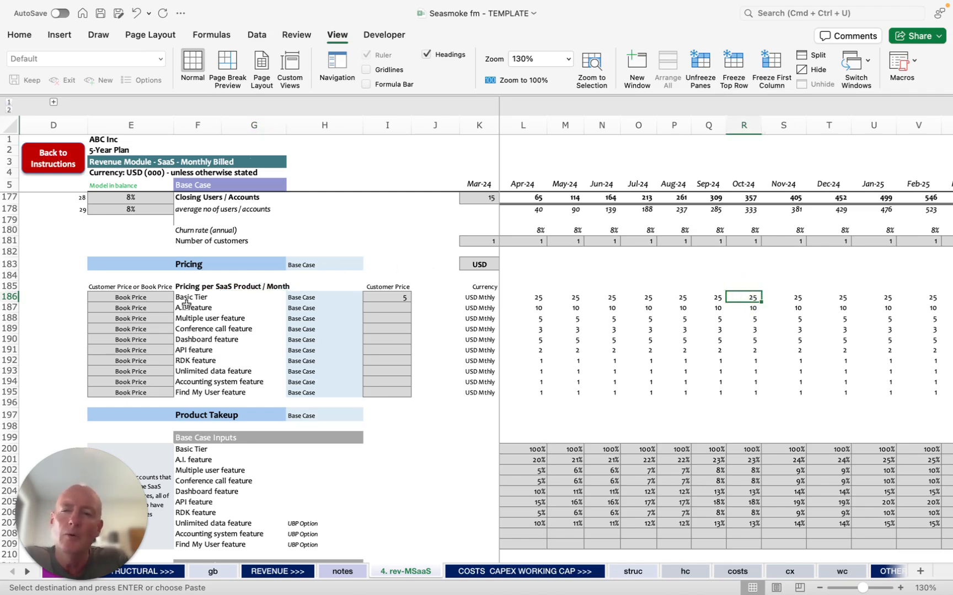
Step: Set the Basic Tier pricing back to Customer Price with a customer price of 5
click(162, 298)
click(178, 297)
click(157, 310)
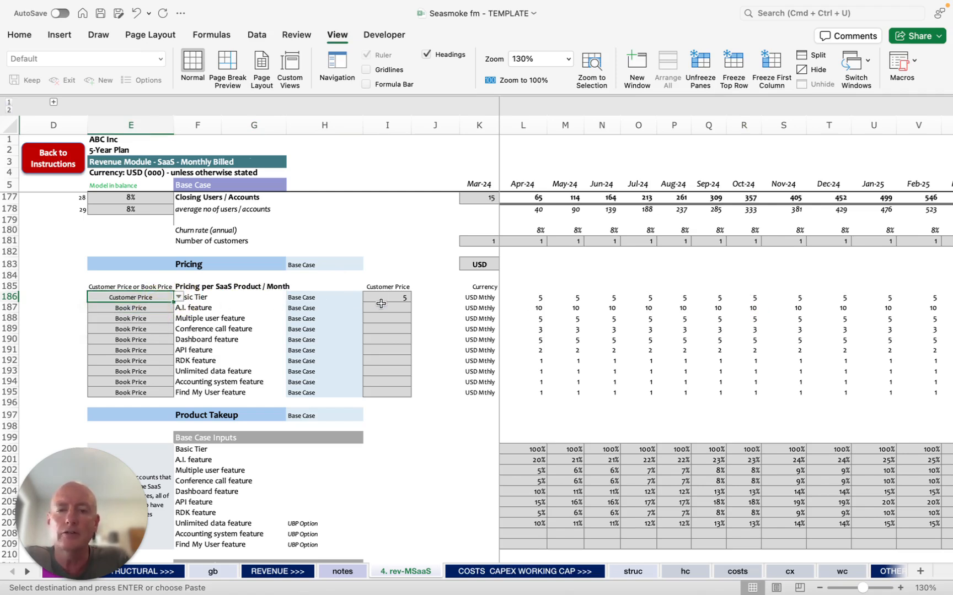
click(384, 298)
key(Return)
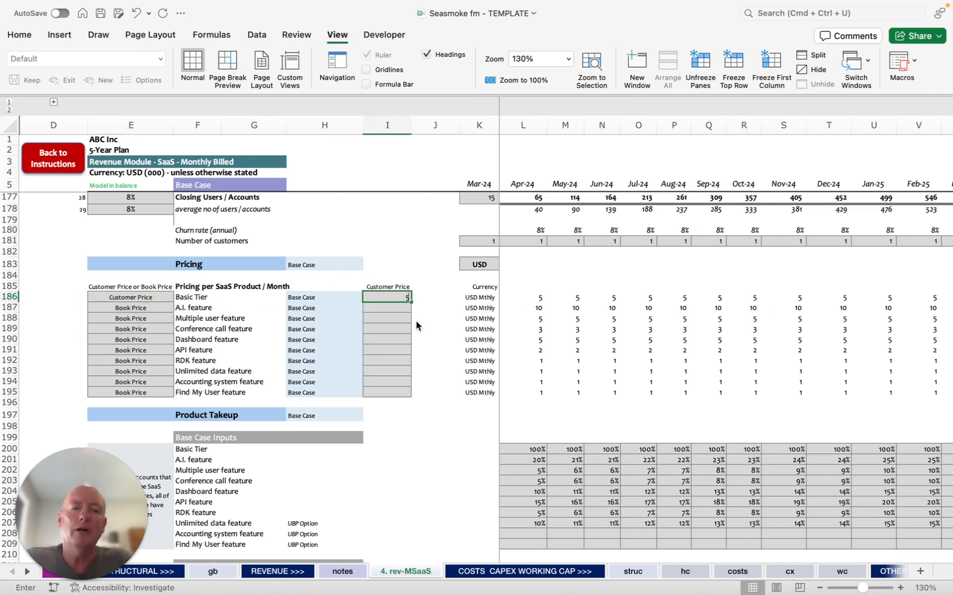
click(745, 299)
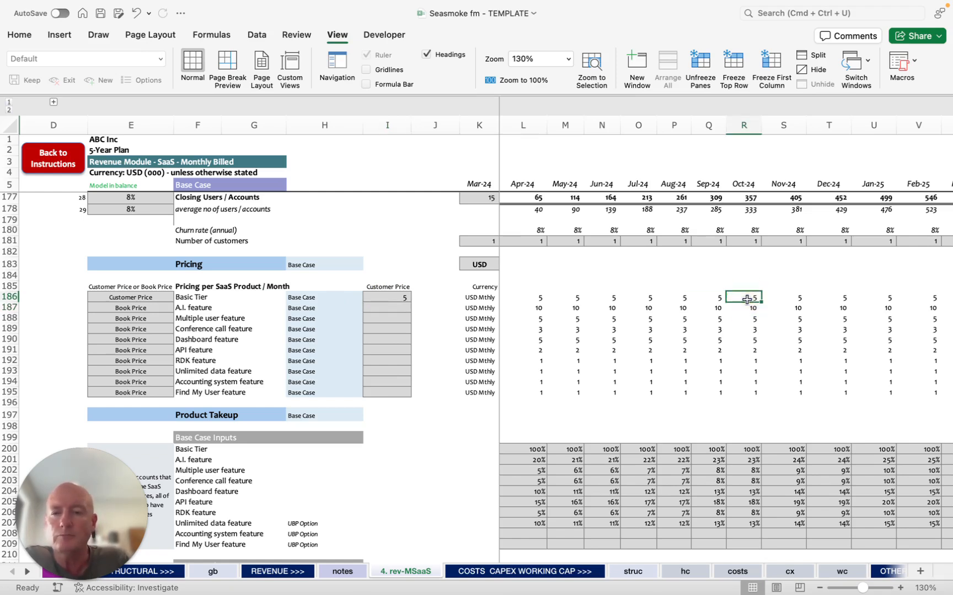
Step: Review the price options of the remaining features and the full customer/cohort list in section 4.1.1
drag(155, 311, 153, 393)
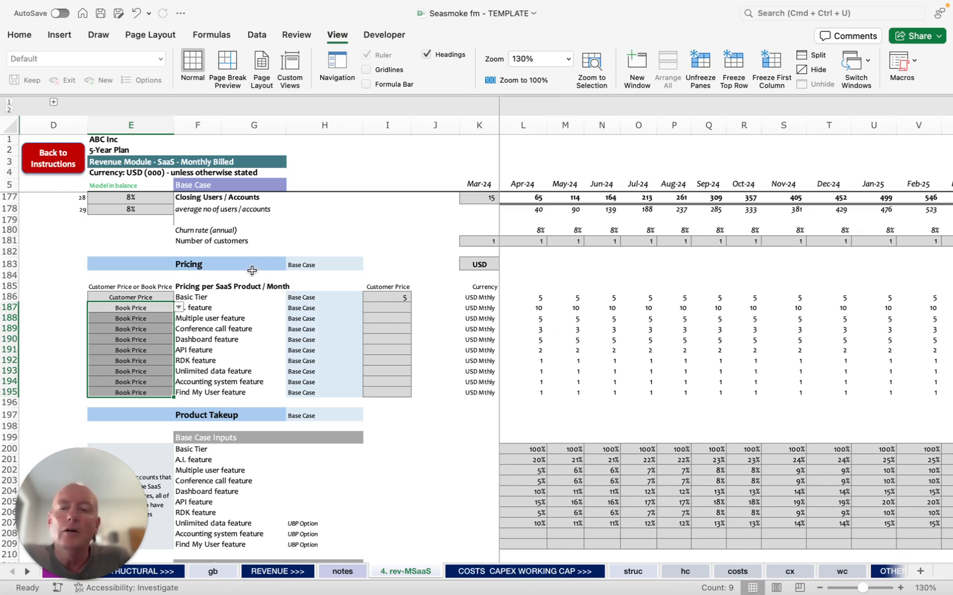
scroll(252, 271, up, 12)
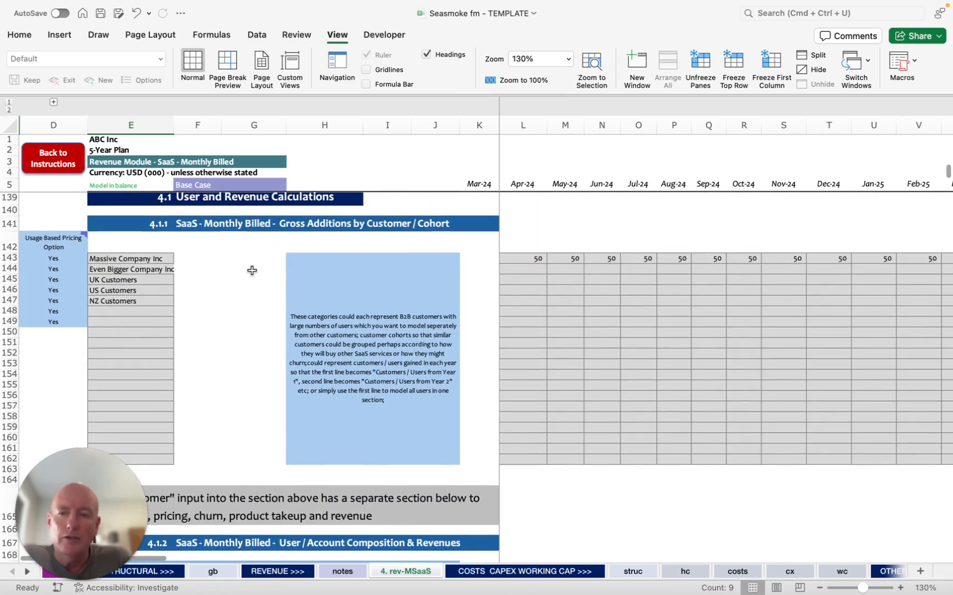
click(142, 259)
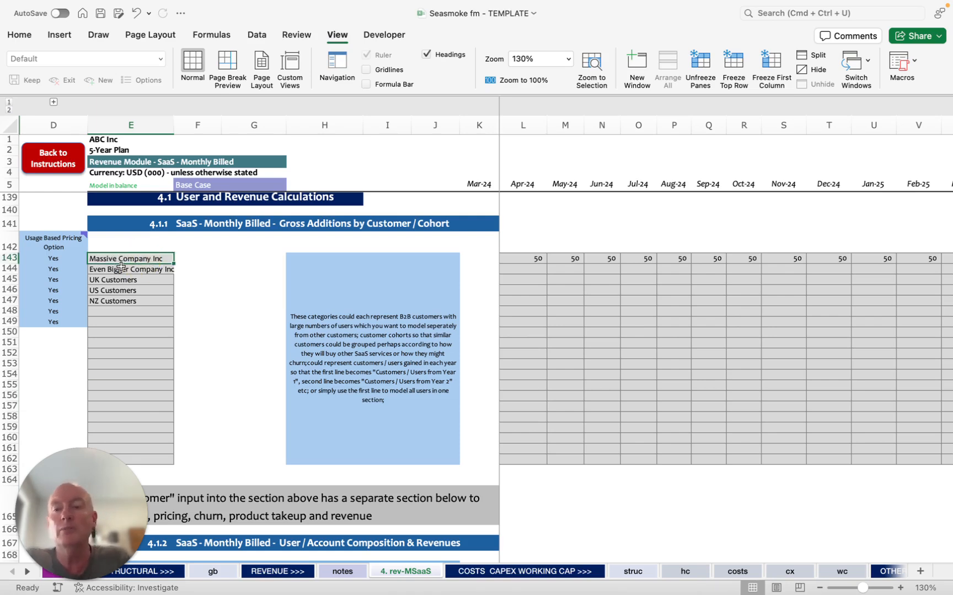
click(121, 268)
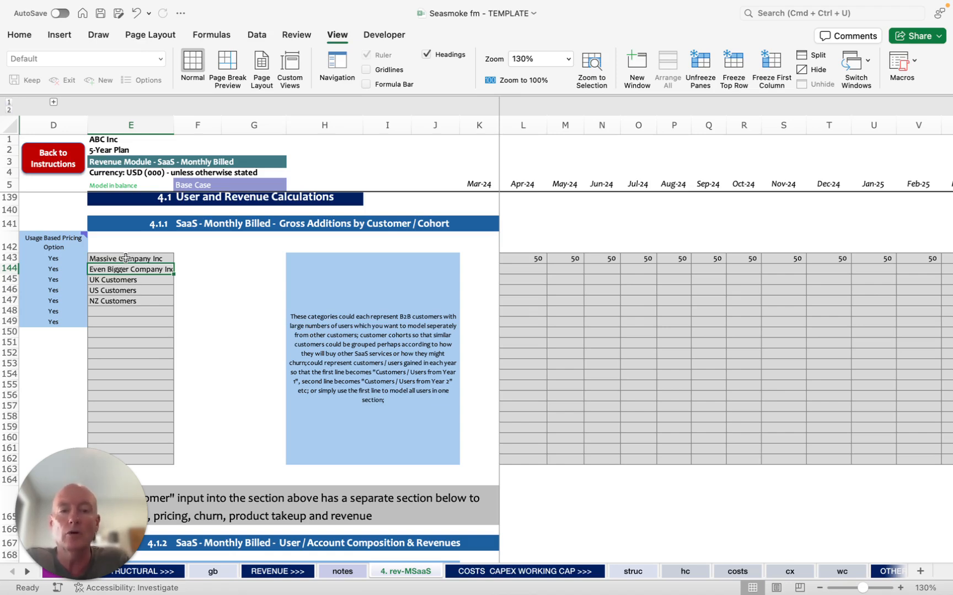
drag(126, 258, 139, 461)
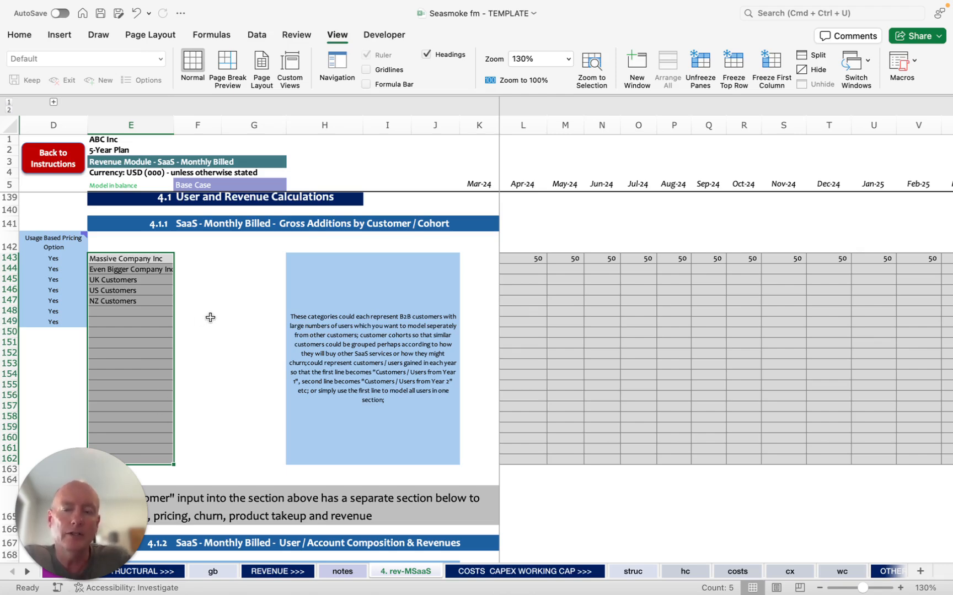
scroll(209, 315, down, 3)
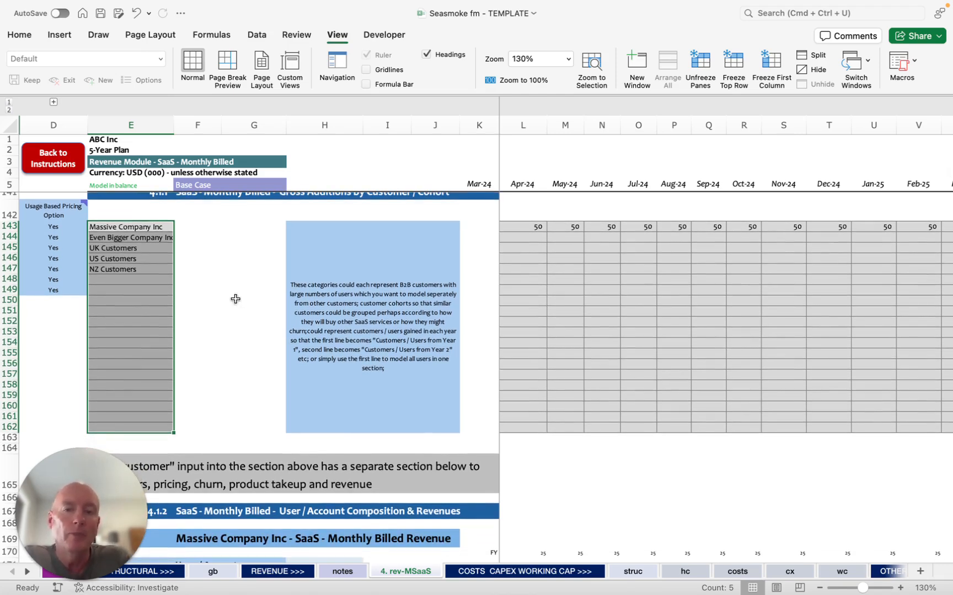
scroll(270, 256, up, 1)
Step: Examine the 4.0 Summary section: revenue, ARR, users/accounts, and the gross additions, product users and ARR by customer/cohort
scroll(270, 256, up, 20)
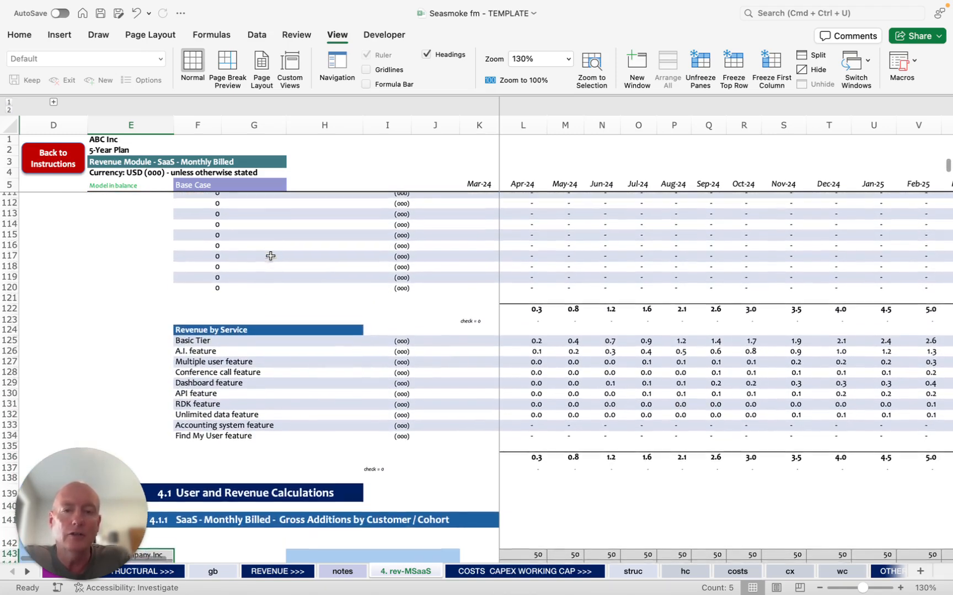
scroll(270, 256, up, 20)
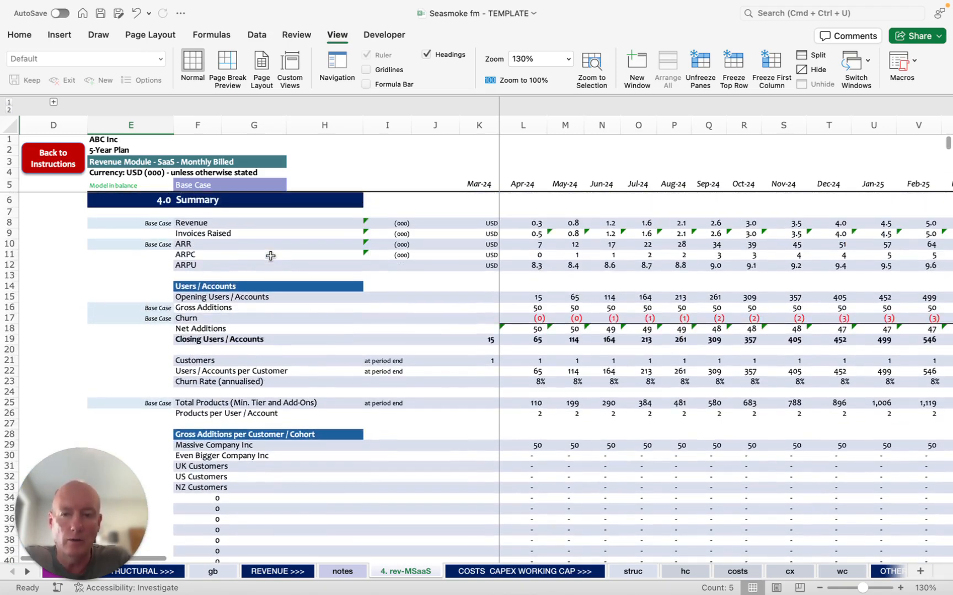
click(203, 222)
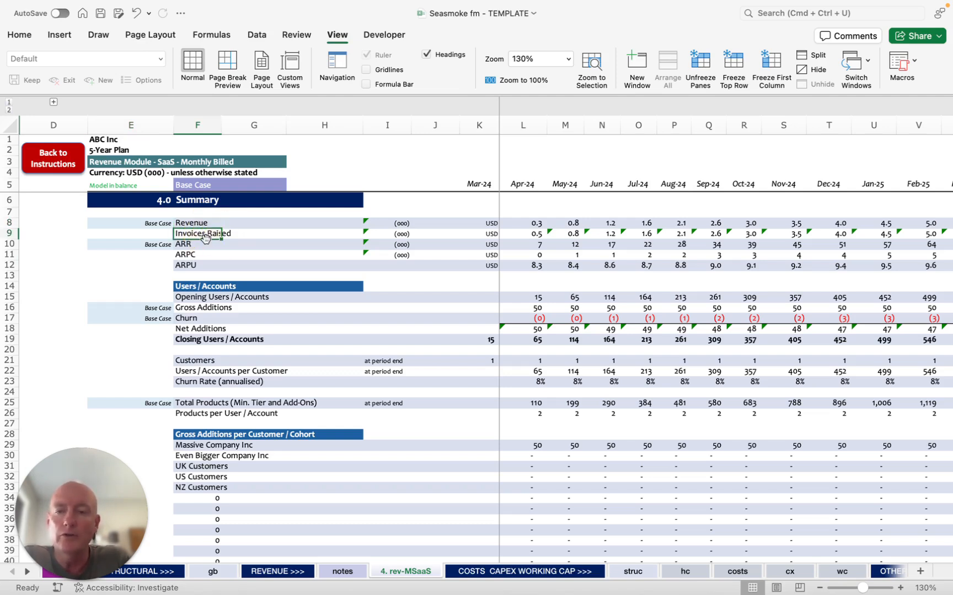
click(199, 244)
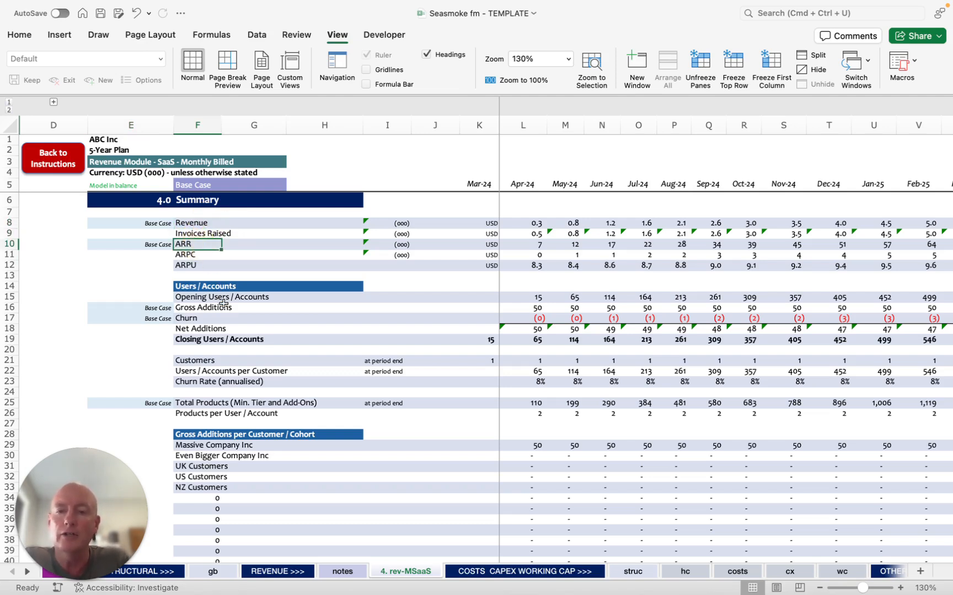
drag(201, 297, 204, 417)
scroll(257, 383, down, 6)
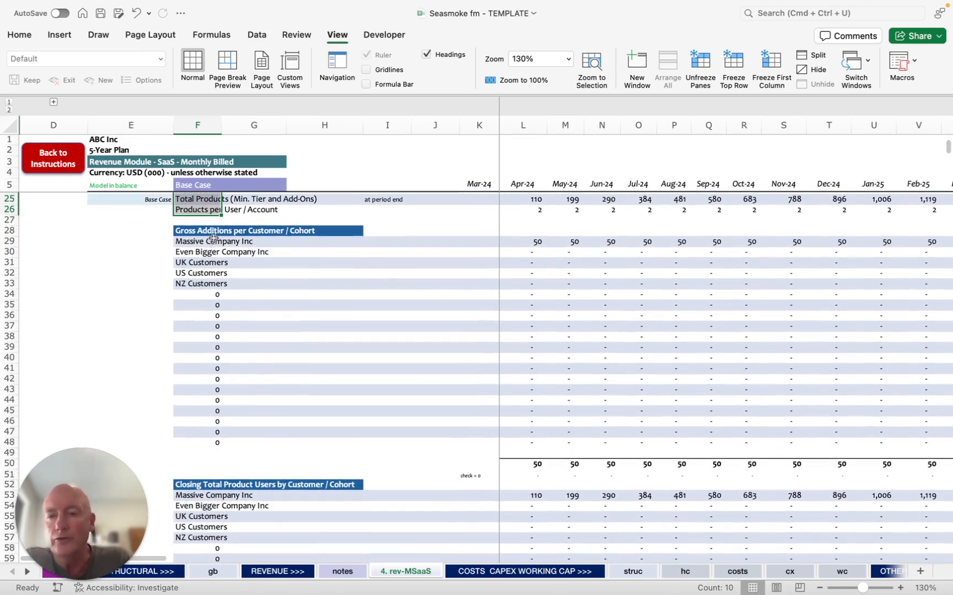
drag(214, 241, 206, 379)
scroll(248, 385, down, 7)
scroll(249, 386, down, 6)
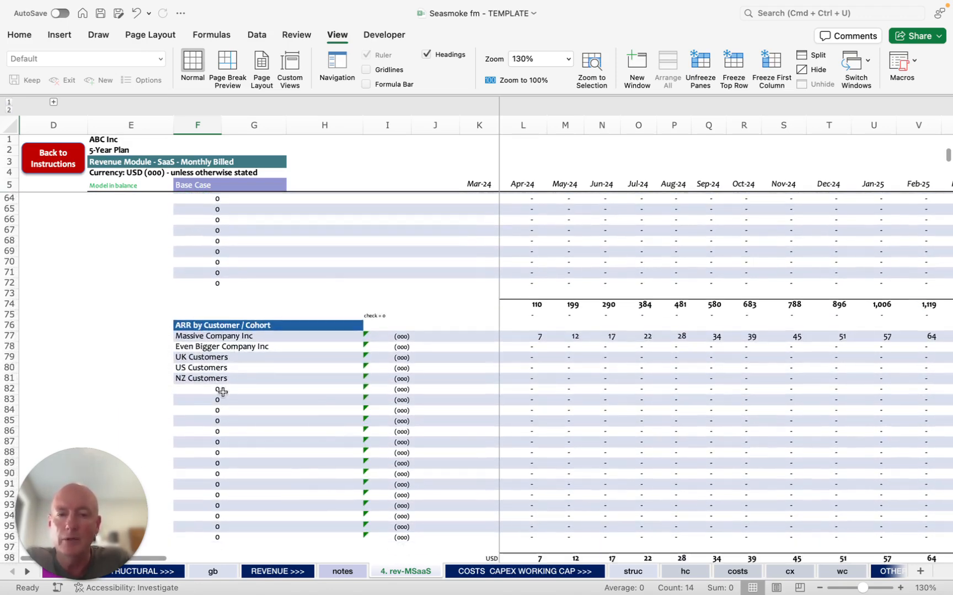